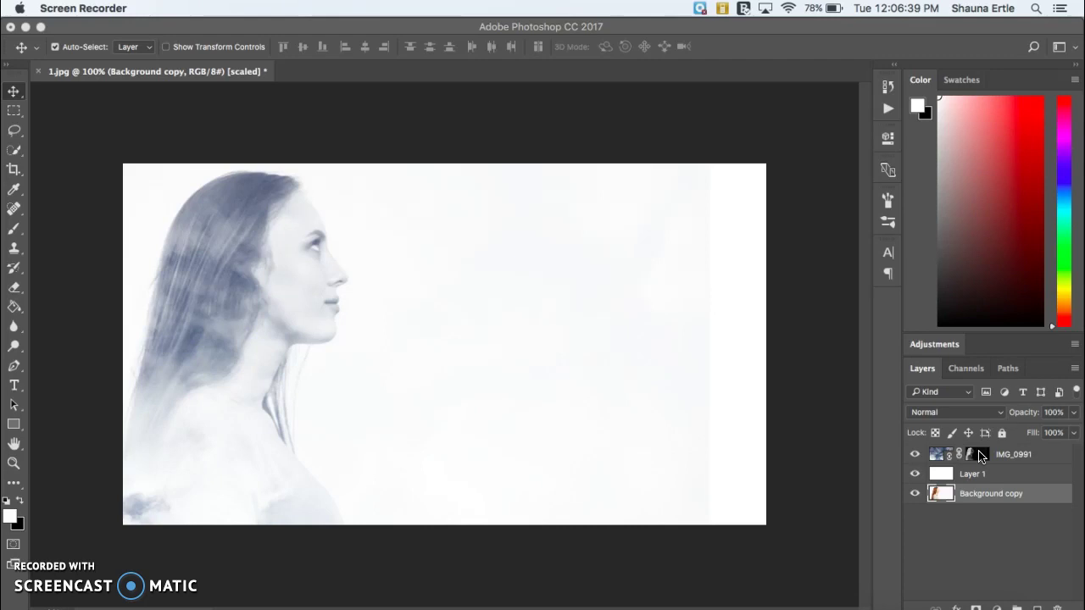
# - Move the linked IMG_0991 image and mask toward the canvas center and back to the left edge
pyautogui.click(942, 459)
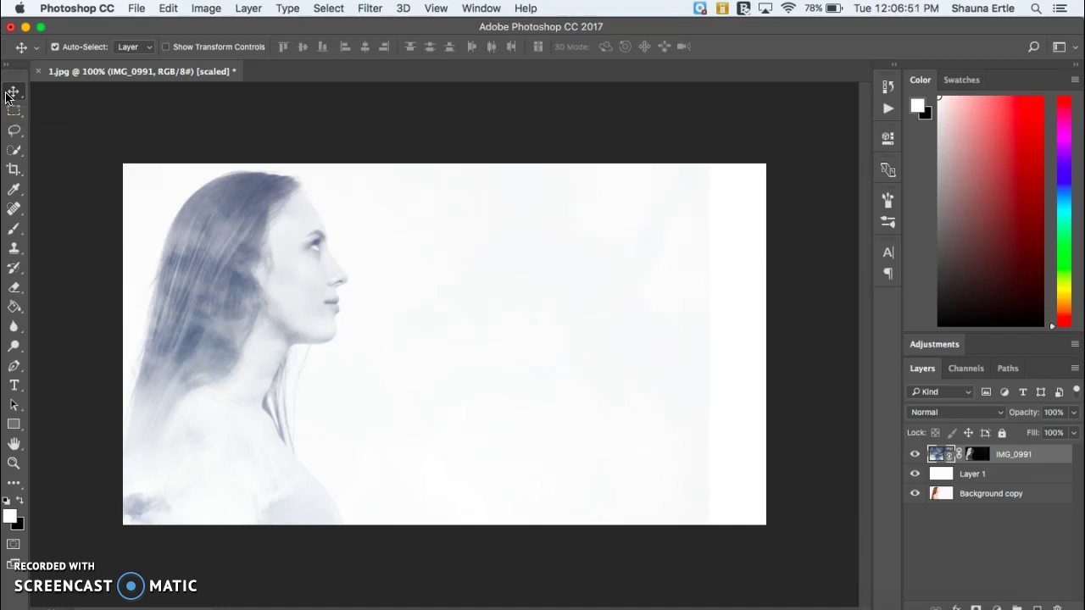
pyautogui.moveTo(325, 326); pyautogui.dragTo(355, 319)
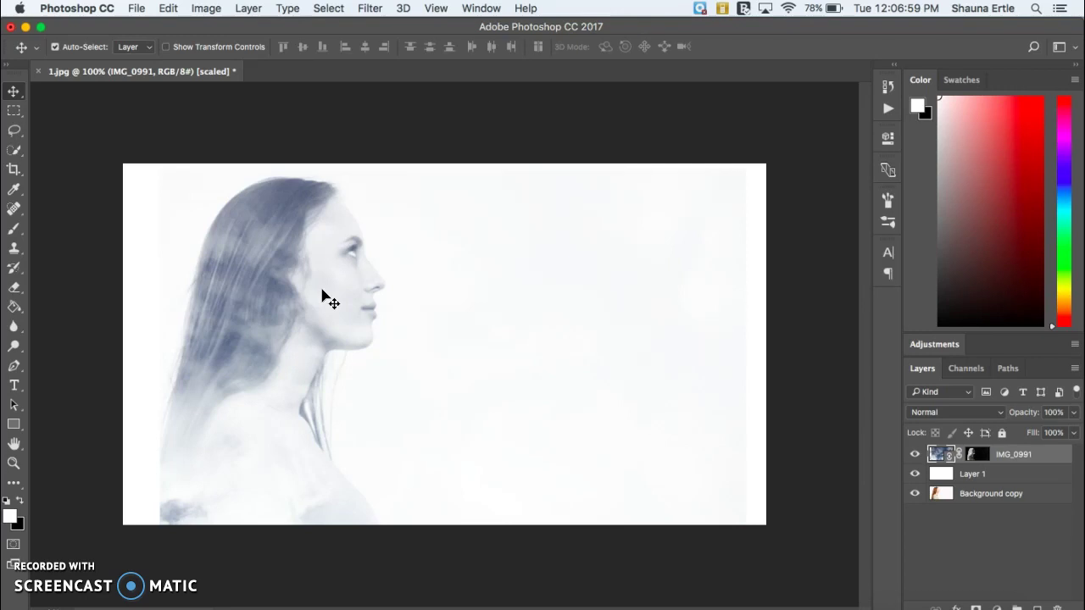
pyautogui.moveTo(323, 293); pyautogui.dragTo(287, 283)
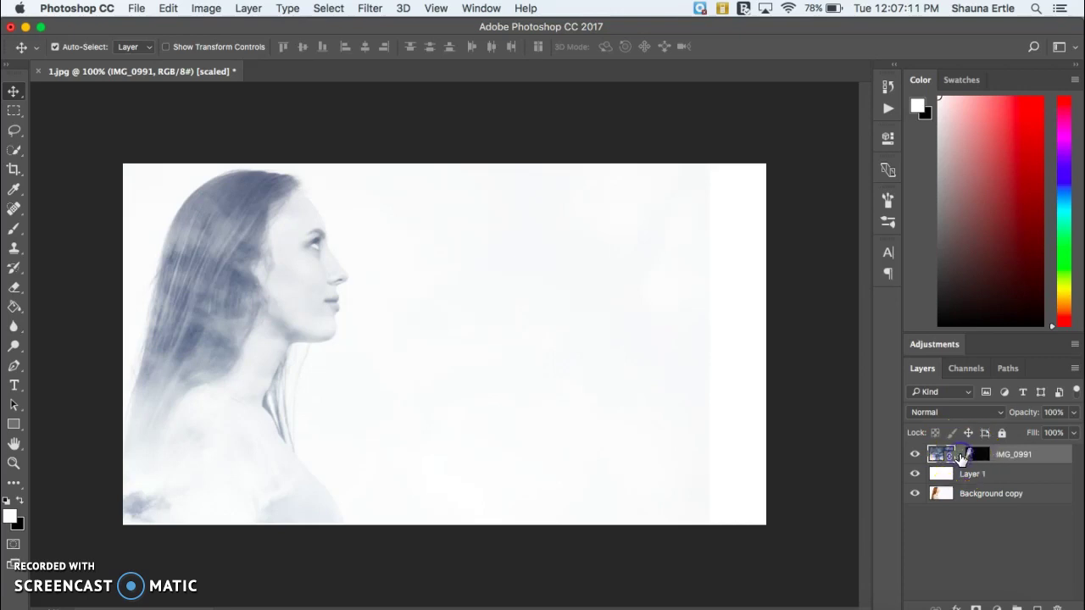
# - Shift the unlinked IMG_0991 mask right over another part of the sky, and move the relinked figure back to the canvas's left side
pyautogui.moveTo(947, 459); pyautogui.dragTo(982, 461)
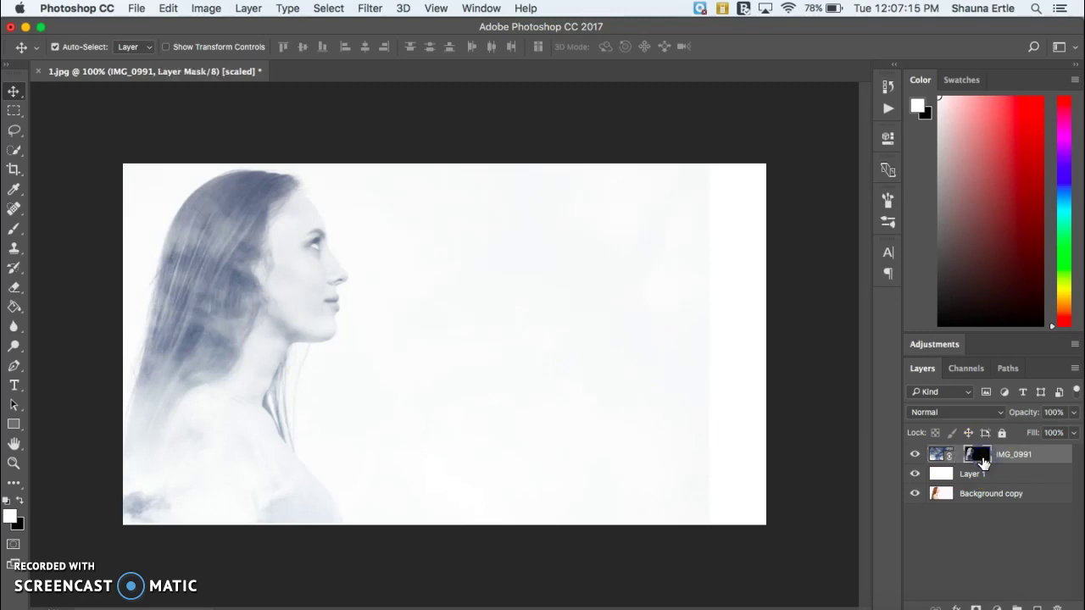
pyautogui.moveTo(254, 323); pyautogui.dragTo(514, 315)
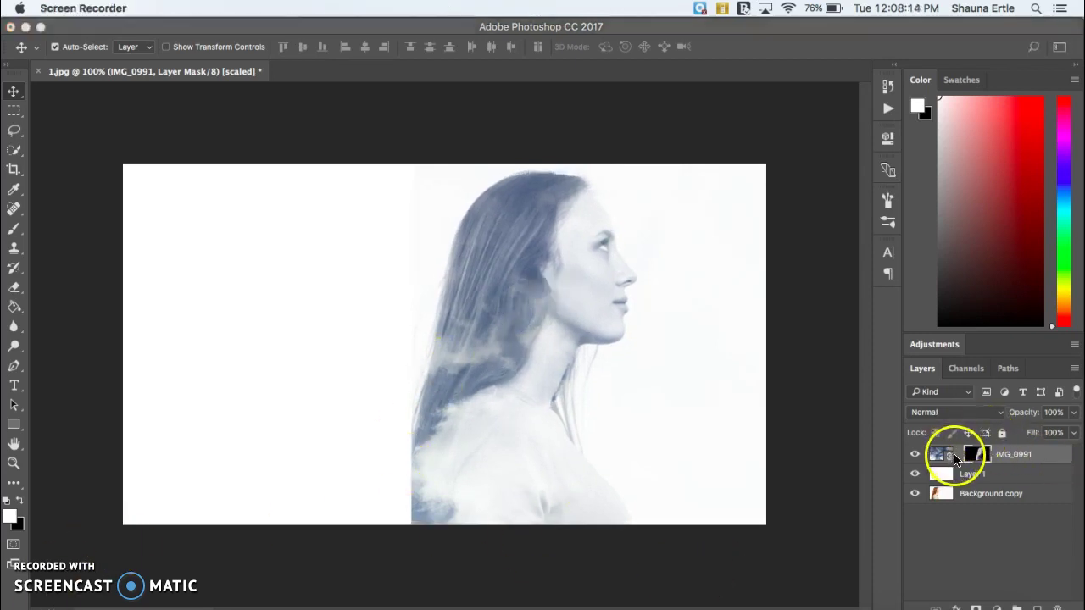
pyautogui.click(957, 456)
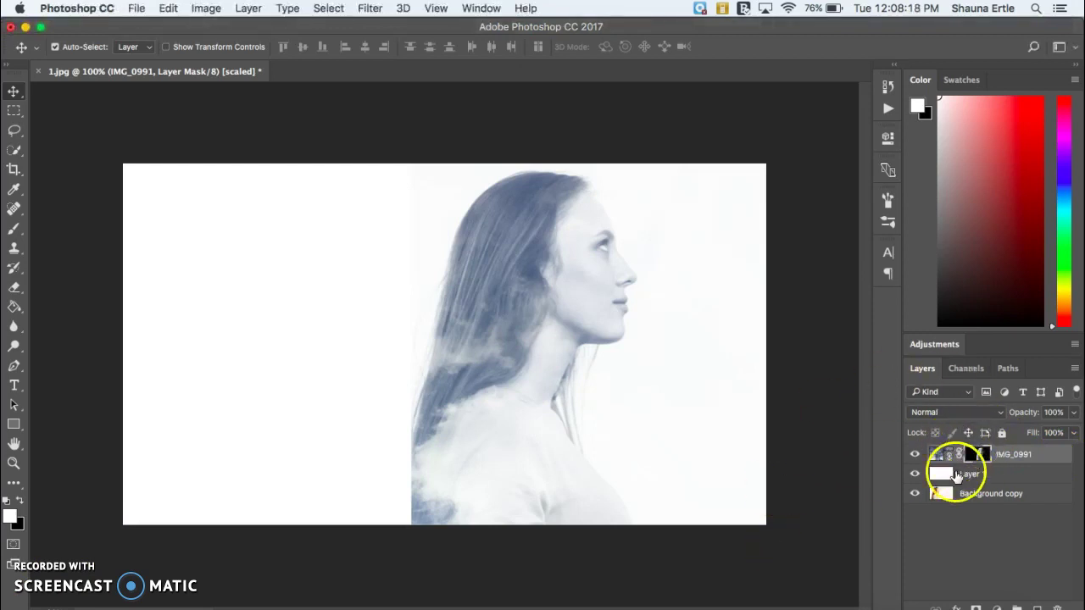
pyautogui.moveTo(520, 404); pyautogui.dragTo(237, 408)
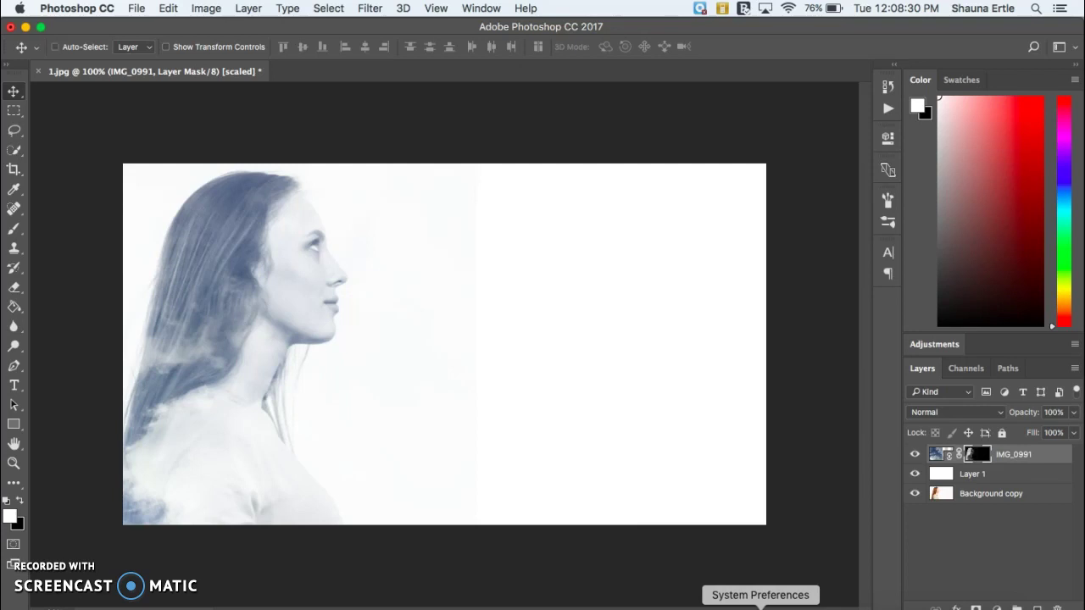
# - Scale the linked IMG_0991 image and mask up to about 111% and place the figure at the canvas's left edge
pyautogui.press('super+t')
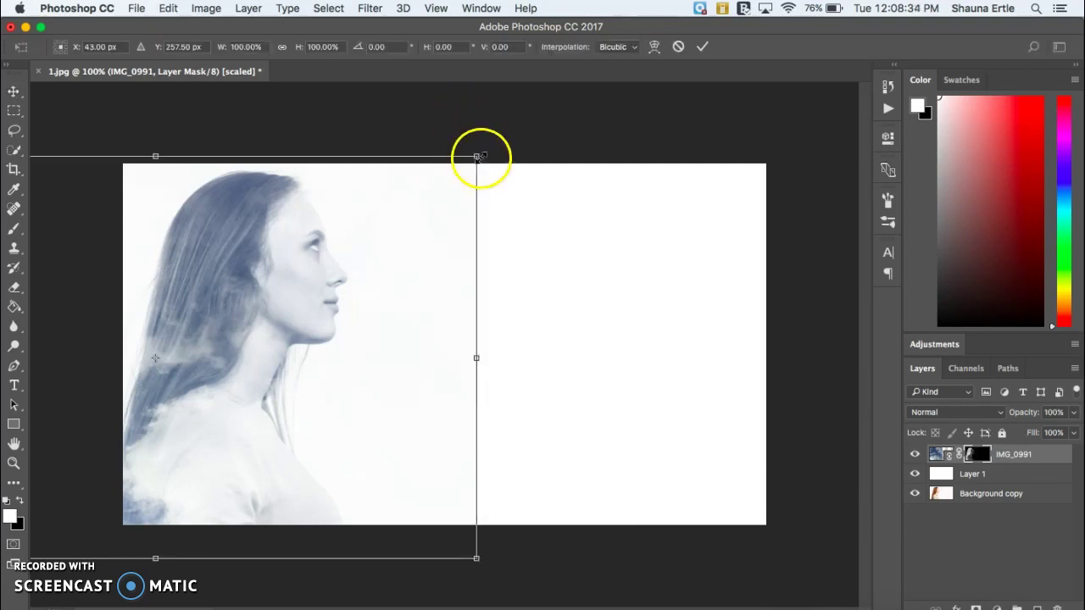
pyautogui.moveTo(476, 157); pyautogui.dragTo(580, 170)
pyautogui.moveTo(316, 242); pyautogui.dragTo(289, 276)
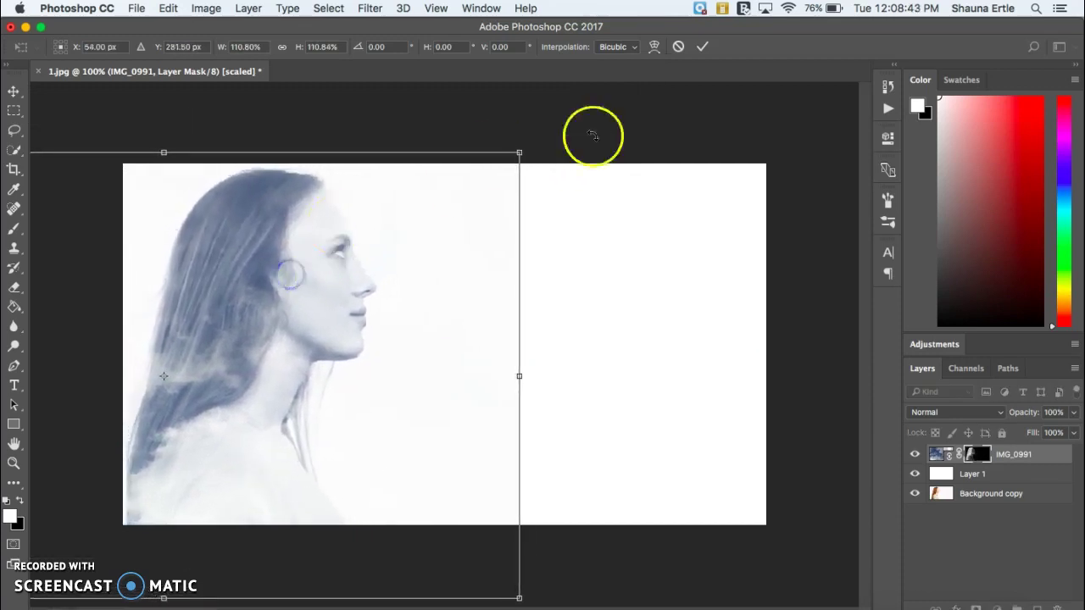
pyautogui.click(703, 49)
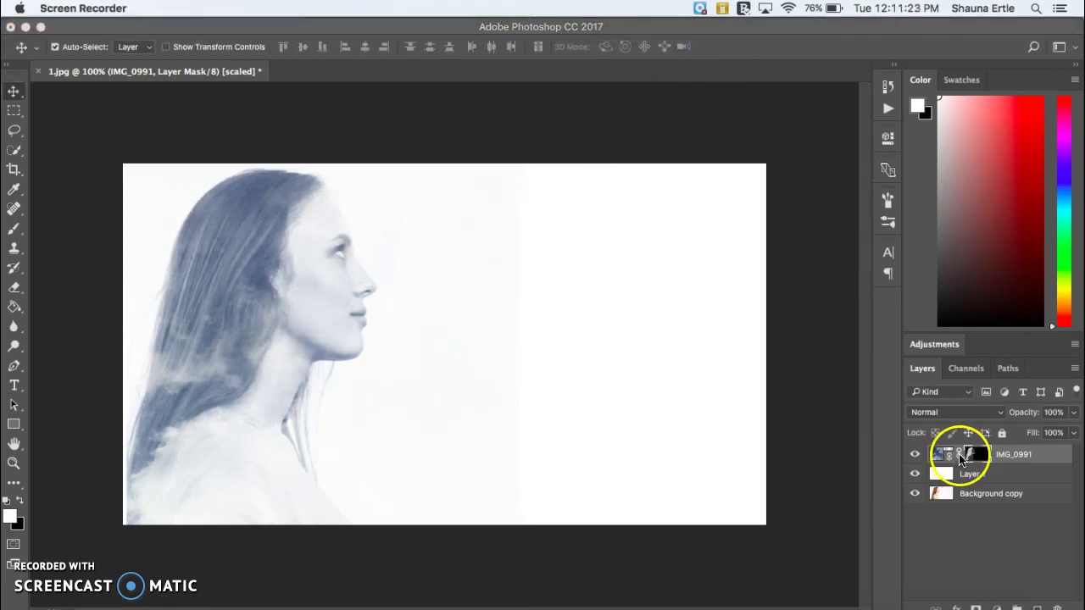
# - Unlink the IMG_0991 mask from its image and make the sky image the active part of the layer
pyautogui.click(960, 458)
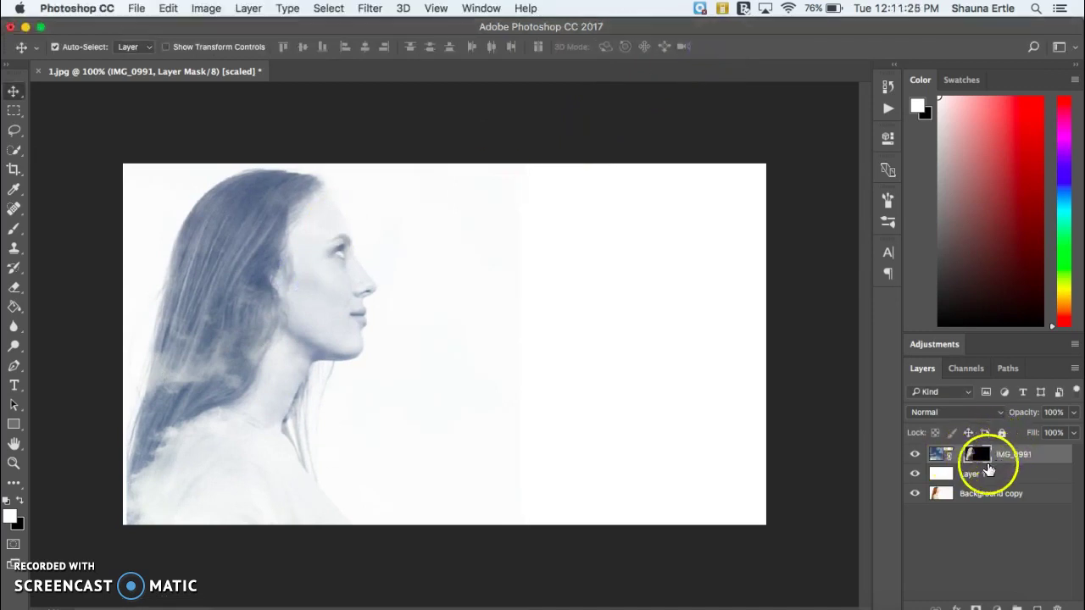
pyautogui.click(938, 458)
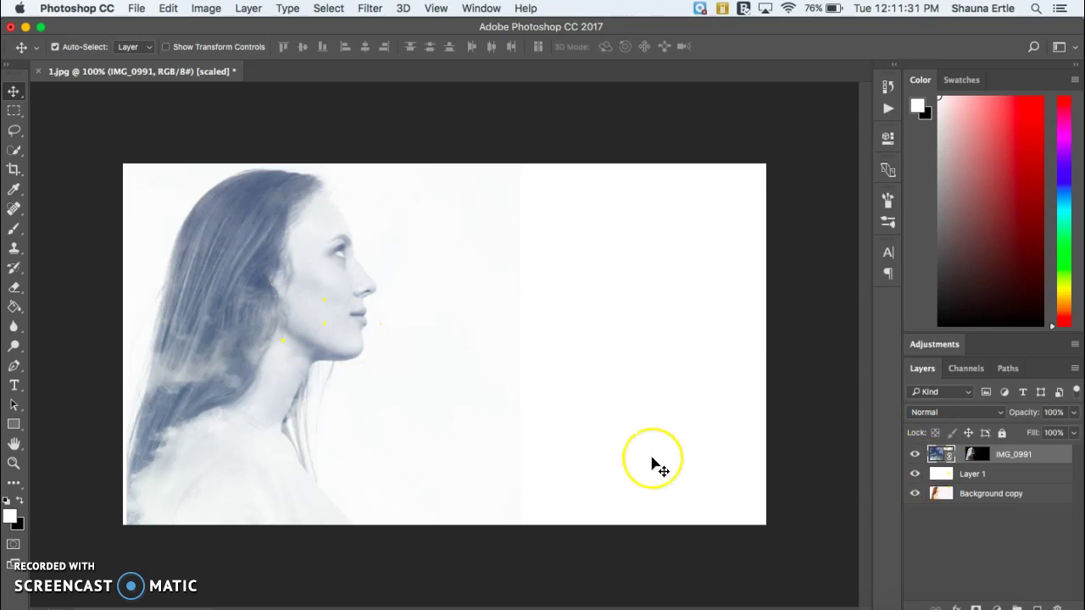
# - Try rotating the sky image inside the fixed silhouette mask with Free Transform, and cancel the transform
pyautogui.press('super+t')
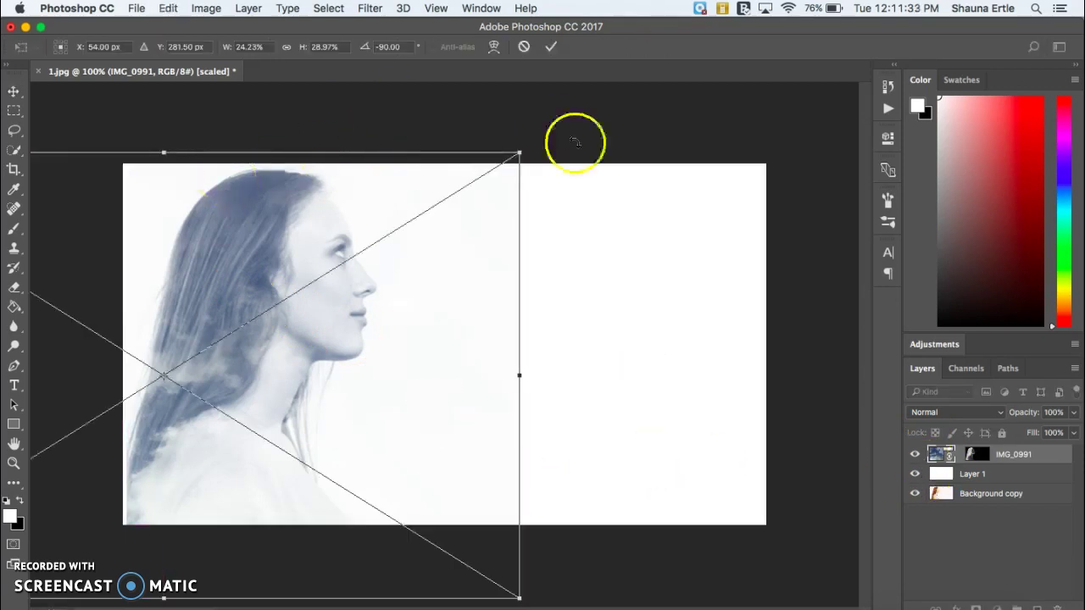
pyautogui.moveTo(545, 145); pyautogui.dragTo(636, 466)
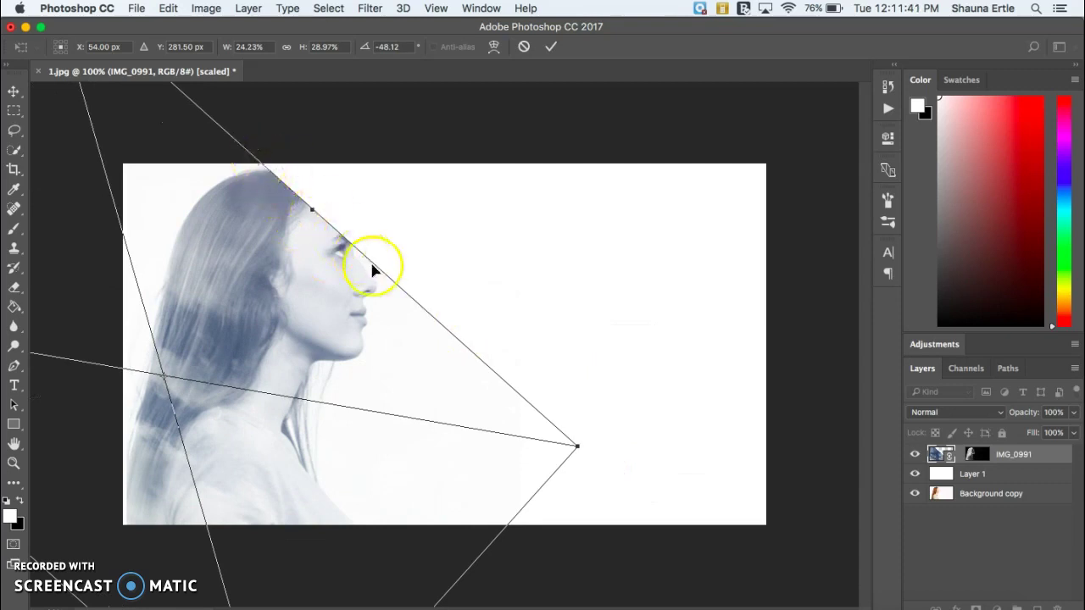
pyautogui.moveTo(314, 207); pyautogui.dragTo(357, 178)
pyautogui.moveTo(599, 442); pyautogui.dragTo(340, 249)
pyautogui.click(525, 47)
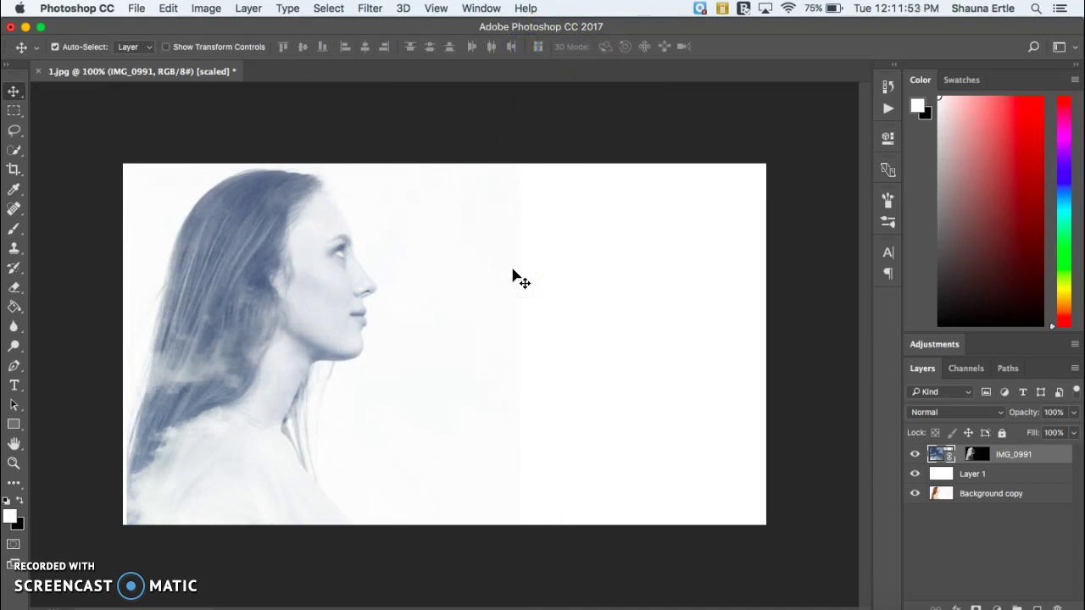
# - Target the IMG_0991 layer mask and brush black at 52% opacity along the sky image's faint right edge
pyautogui.click(562, 273)
pyautogui.click(844, 485)
pyautogui.click(962, 458)
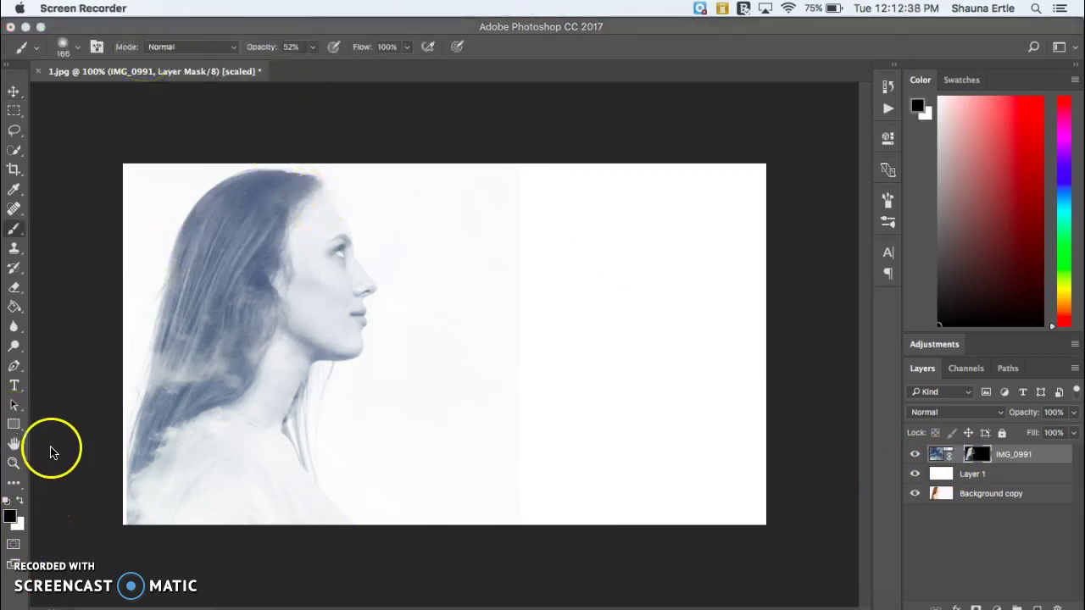
pyautogui.click(14, 218)
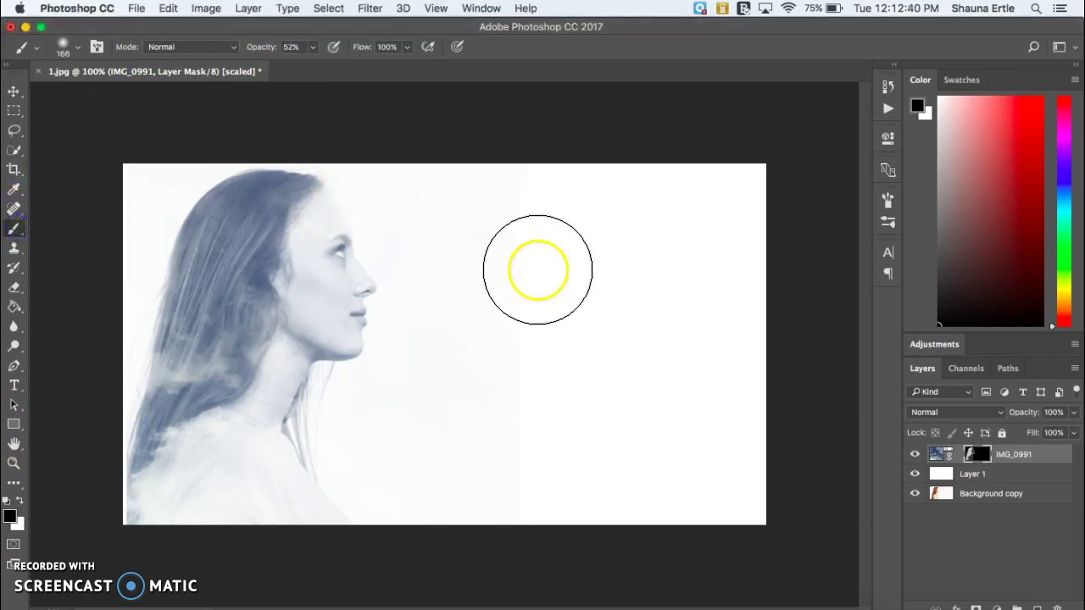
pyautogui.click(516, 192)
pyautogui.click(512, 339)
pyautogui.click(532, 178)
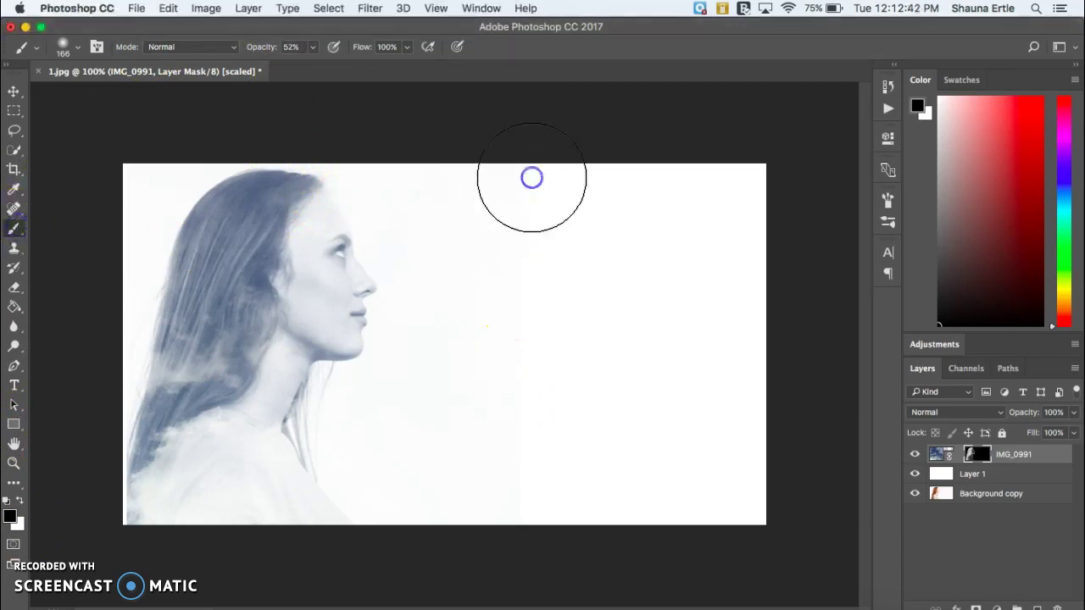
# - Try painting white on the mask in the pale area beside the woman's face, and undo the stroke
pyautogui.press('super+plus')
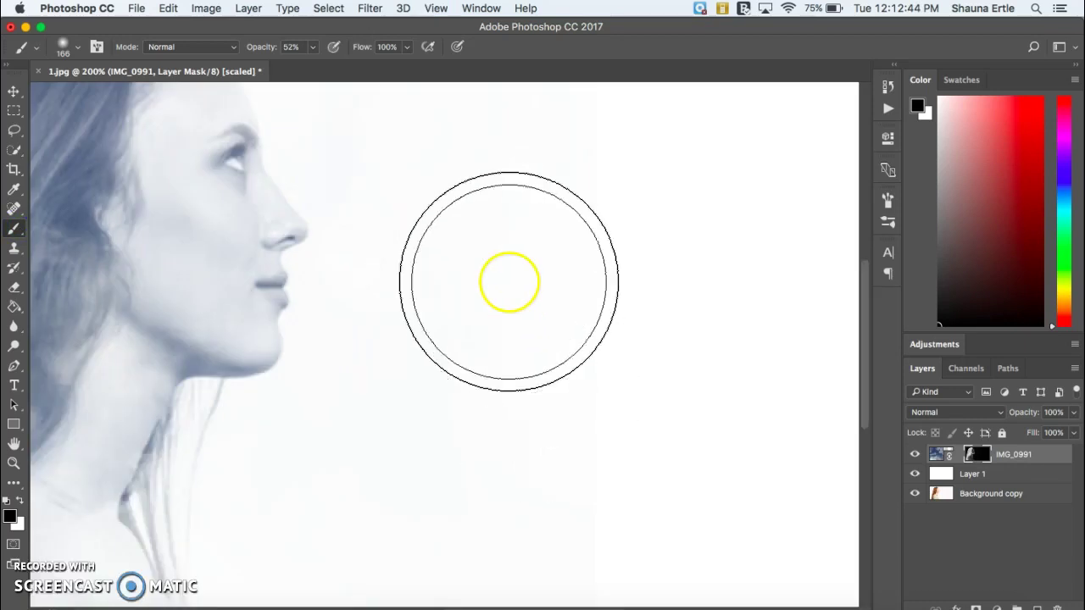
pyautogui.scroll(5, 508, 281)
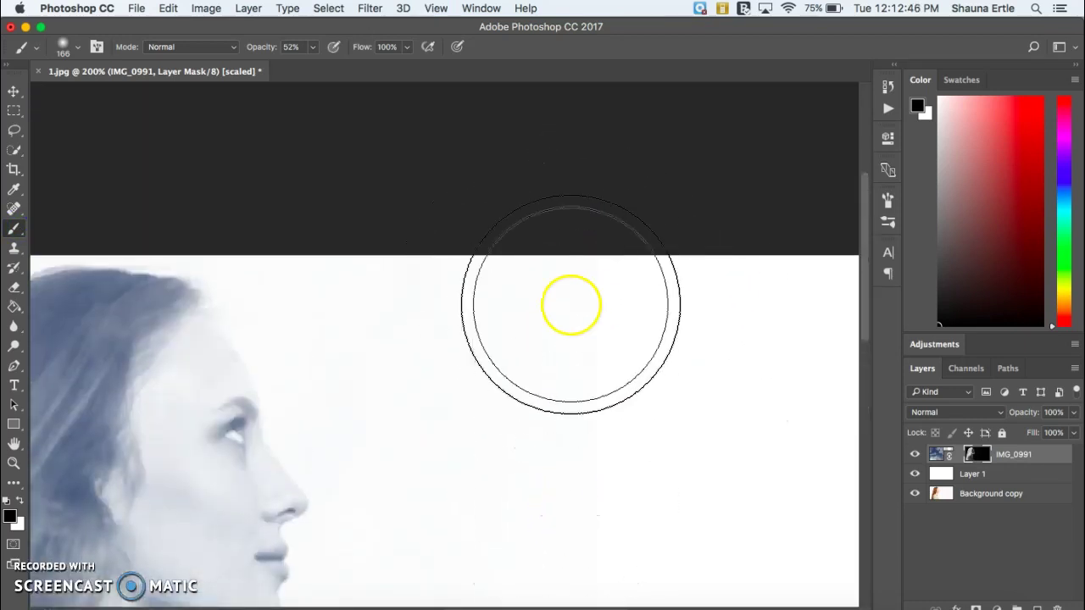
pyautogui.scroll(-3, 584, 309)
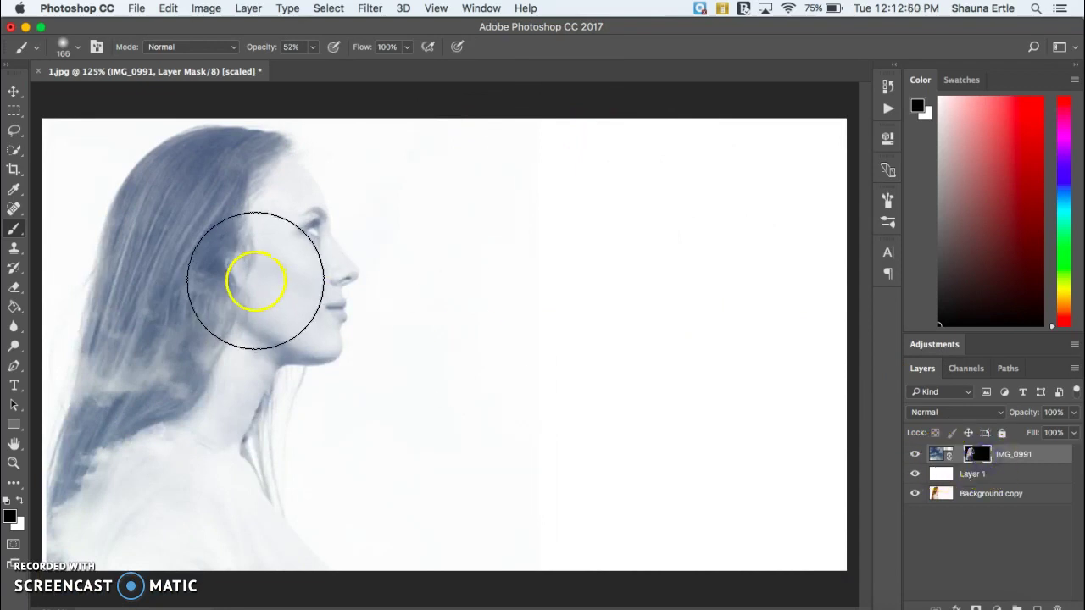
pyautogui.click(11, 512)
pyautogui.moveTo(467, 317)
pyautogui.mouseDown()
pyautogui.moveTo(523, 182)
pyautogui.moveTo(513, 187)
pyautogui.moveTo(523, 451)
pyautogui.moveTo(496, 226)
pyautogui.moveTo(533, 194)
pyautogui.moveTo(490, 194)
pyautogui.moveTo(499, 240)
pyautogui.mouseUp()
pyautogui.press('super+z')
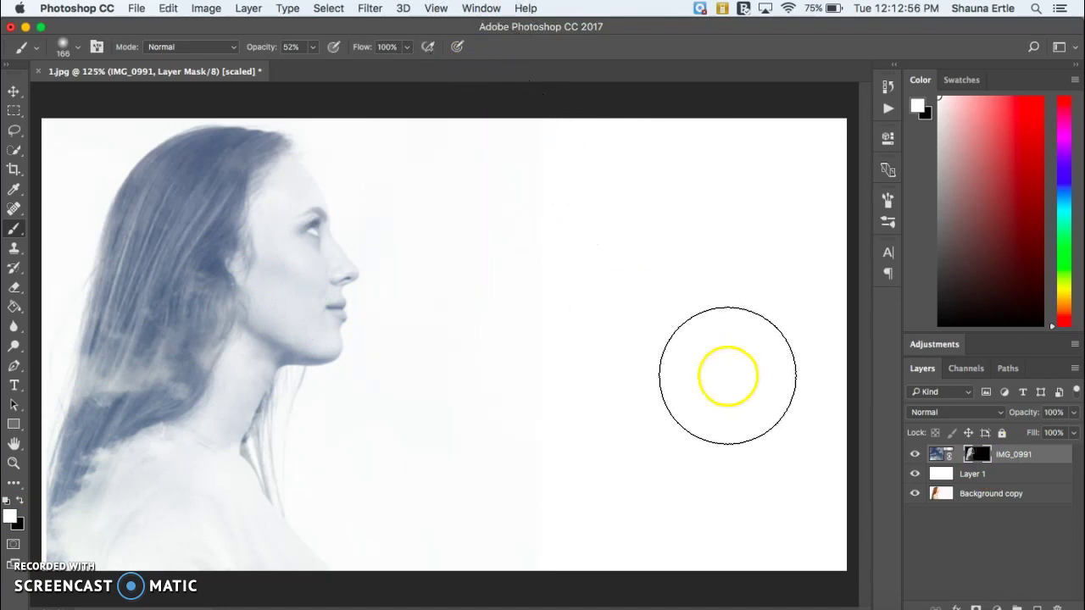
# - Hide the sky's right edge with black on the mask at 100% brush opacity, and soften the area beside the face at 45%
pyautogui.click(313, 48)
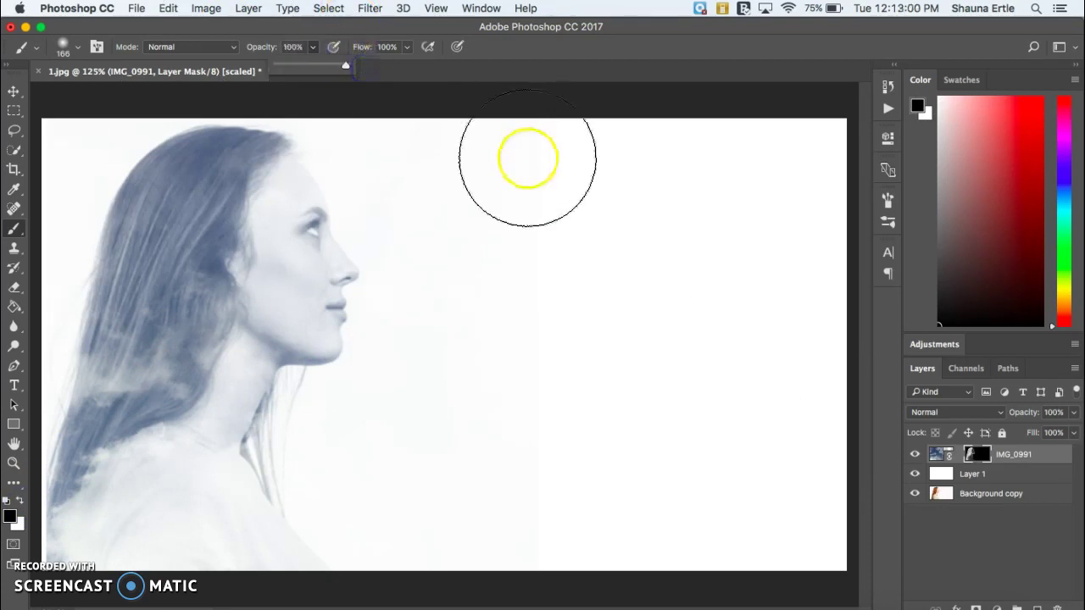
pyautogui.moveTo(528, 157)
pyautogui.mouseDown()
pyautogui.moveTo(550, 304)
pyautogui.moveTo(522, 163)
pyautogui.moveTo(528, 478)
pyautogui.moveTo(496, 213)
pyautogui.moveTo(457, 162)
pyautogui.moveTo(497, 323)
pyautogui.moveTo(485, 431)
pyautogui.moveTo(461, 476)
pyautogui.moveTo(497, 288)
pyautogui.mouseUp()
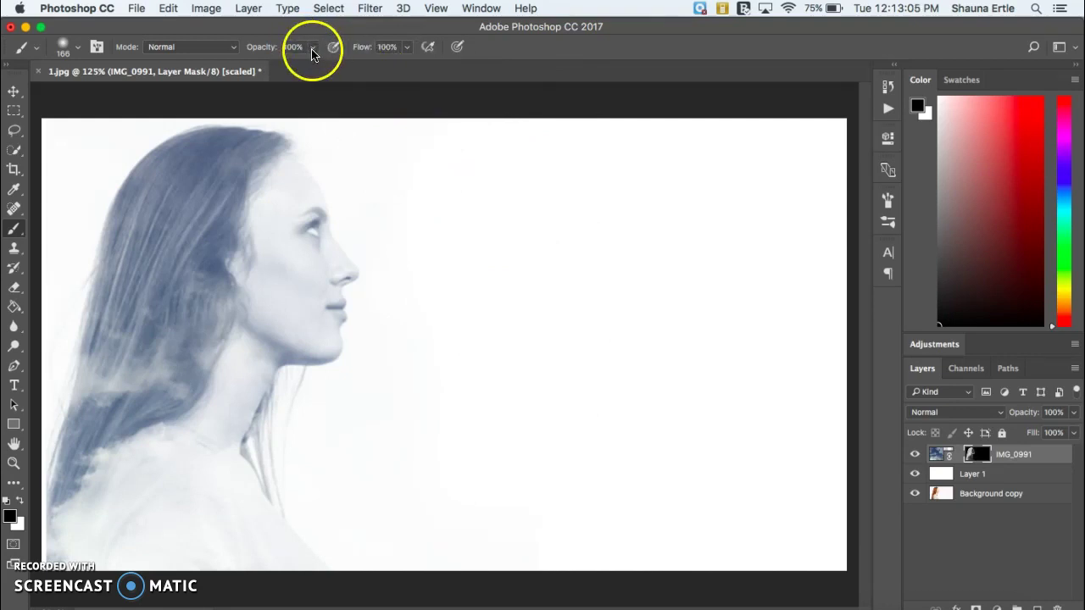
pyautogui.moveTo(431, 144)
pyautogui.mouseDown()
pyautogui.moveTo(393, 116)
pyautogui.moveTo(466, 288)
pyautogui.moveTo(423, 410)
pyautogui.moveTo(354, 434)
pyautogui.mouseUp()
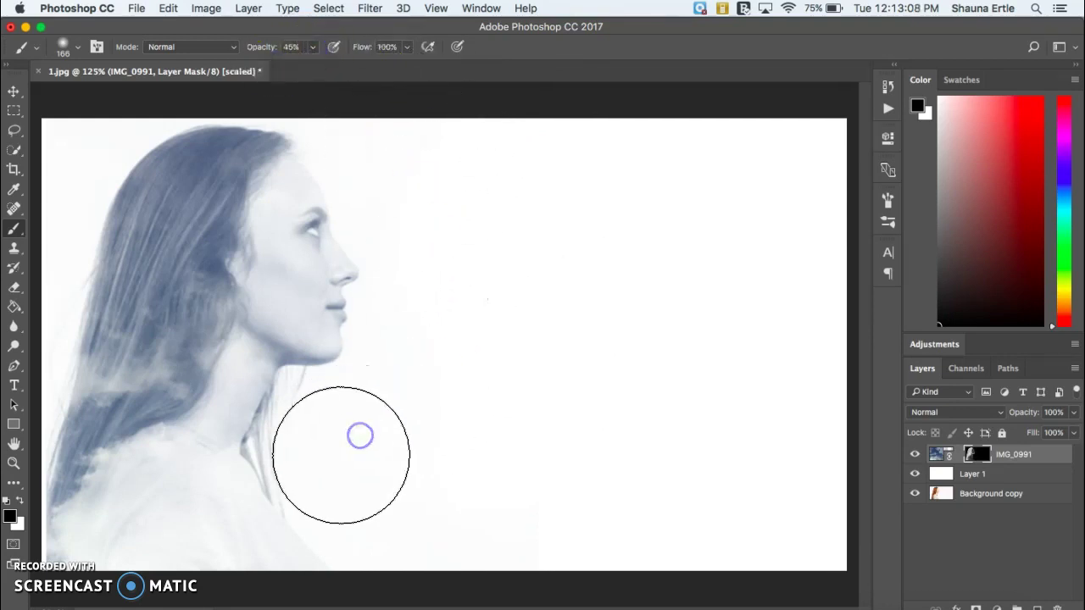
# - Reveal the sky through the woman's hair with white on the mask at 45% opacity, and touch up the shoulder and outer edge with black
pyautogui.click(24, 514)
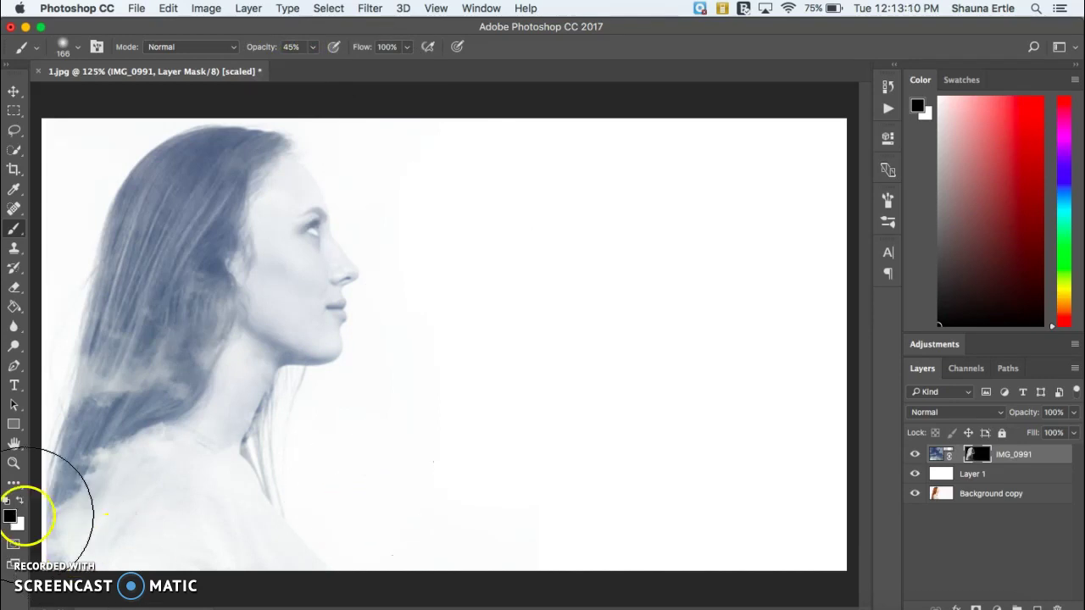
pyautogui.moveTo(113, 413)
pyautogui.mouseDown()
pyautogui.moveTo(187, 422)
pyautogui.moveTo(180, 450)
pyautogui.moveTo(180, 394)
pyautogui.moveTo(150, 438)
pyautogui.moveTo(153, 331)
pyautogui.moveTo(161, 312)
pyautogui.moveTo(179, 315)
pyautogui.moveTo(187, 222)
pyautogui.moveTo(178, 274)
pyautogui.moveTo(191, 221)
pyautogui.moveTo(216, 195)
pyautogui.moveTo(163, 234)
pyautogui.moveTo(135, 316)
pyautogui.moveTo(160, 282)
pyautogui.moveTo(130, 416)
pyautogui.moveTo(133, 363)
pyautogui.moveTo(120, 422)
pyautogui.moveTo(66, 398)
pyautogui.moveTo(56, 503)
pyautogui.moveTo(77, 336)
pyautogui.moveTo(91, 356)
pyautogui.moveTo(126, 249)
pyautogui.moveTo(124, 265)
pyautogui.moveTo(130, 244)
pyautogui.moveTo(168, 224)
pyautogui.moveTo(133, 232)
pyautogui.moveTo(139, 218)
pyautogui.moveTo(178, 197)
pyautogui.mouseUp()
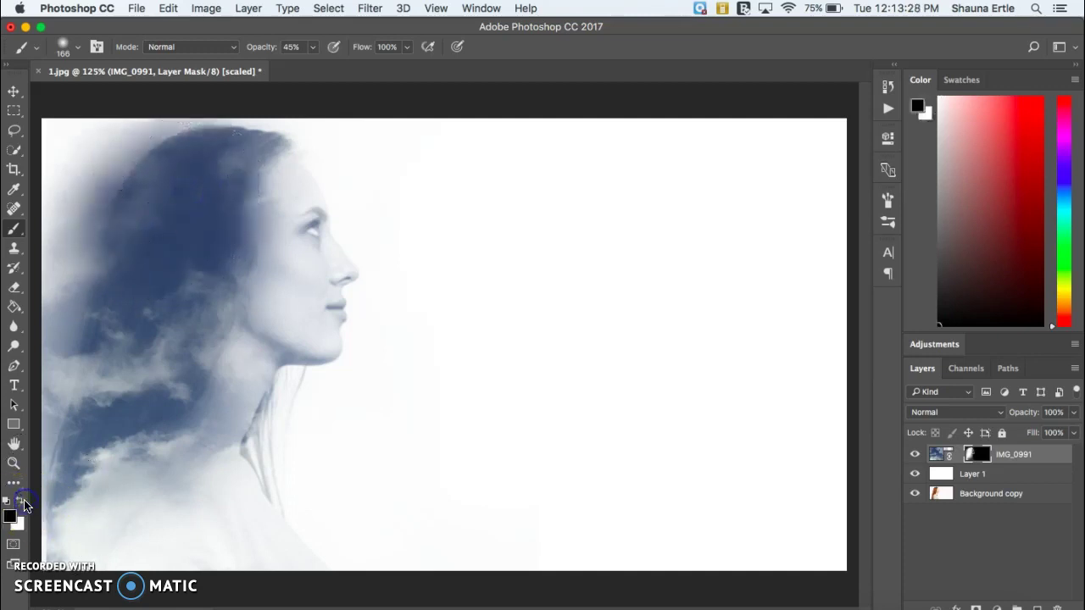
pyautogui.moveTo(178, 364)
pyautogui.mouseDown()
pyautogui.moveTo(189, 484)
pyautogui.moveTo(162, 499)
pyautogui.moveTo(174, 511)
pyautogui.moveTo(177, 448)
pyautogui.mouseUp()
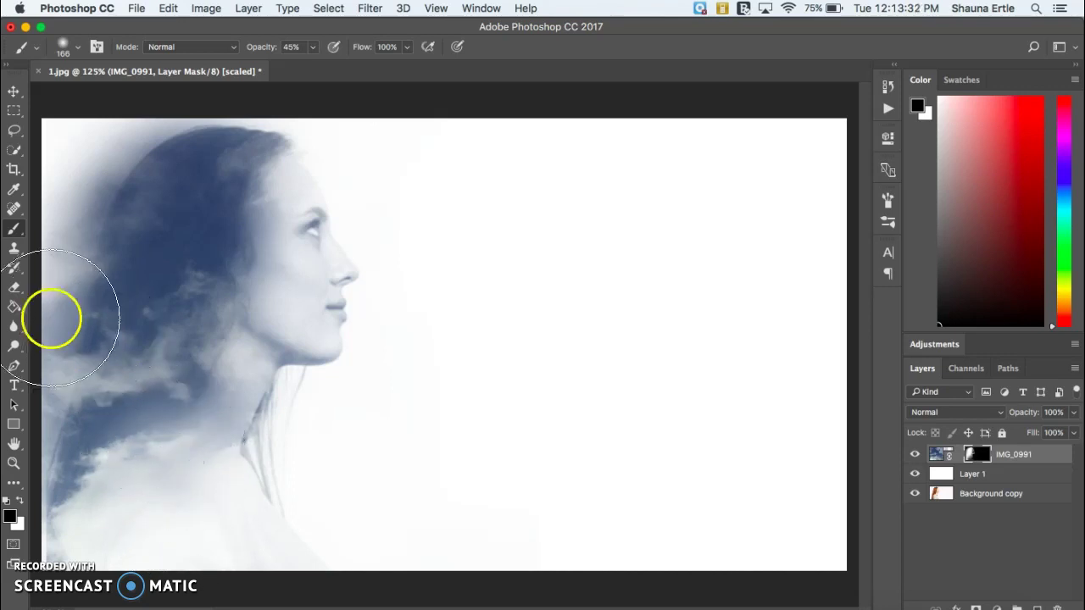
pyautogui.click(40, 331)
pyautogui.click(47, 322)
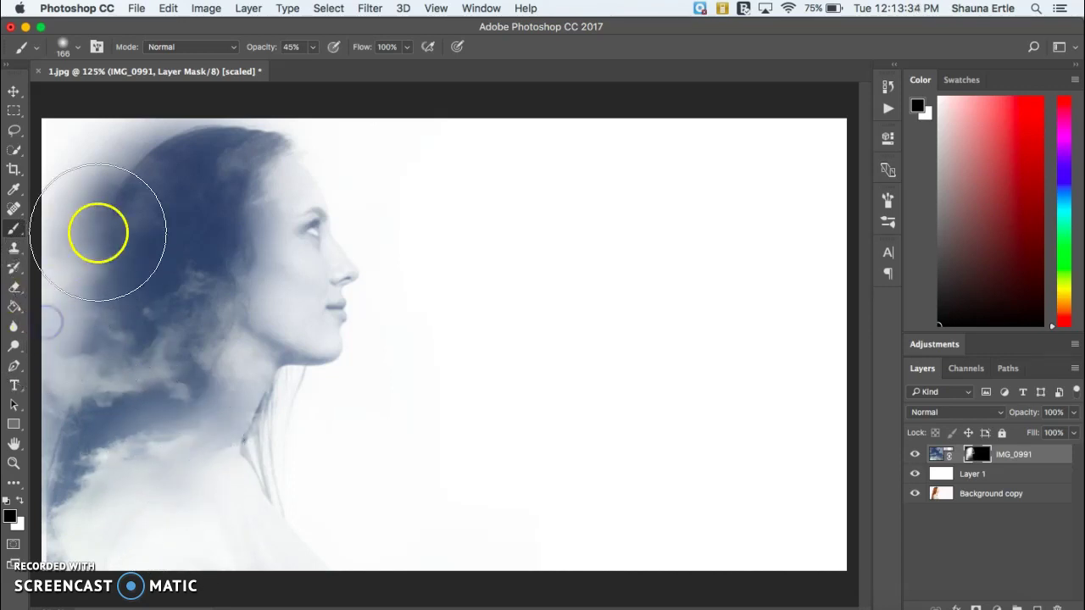
# - Fade the woman's chest with black on the mask, undoing the trial strokes over the face and the top of the head
pyautogui.moveTo(98, 231)
pyautogui.mouseDown()
pyautogui.moveTo(161, 208)
pyautogui.moveTo(227, 206)
pyautogui.moveTo(300, 241)
pyautogui.moveTo(281, 271)
pyautogui.moveTo(288, 240)
pyautogui.moveTo(312, 282)
pyautogui.mouseUp()
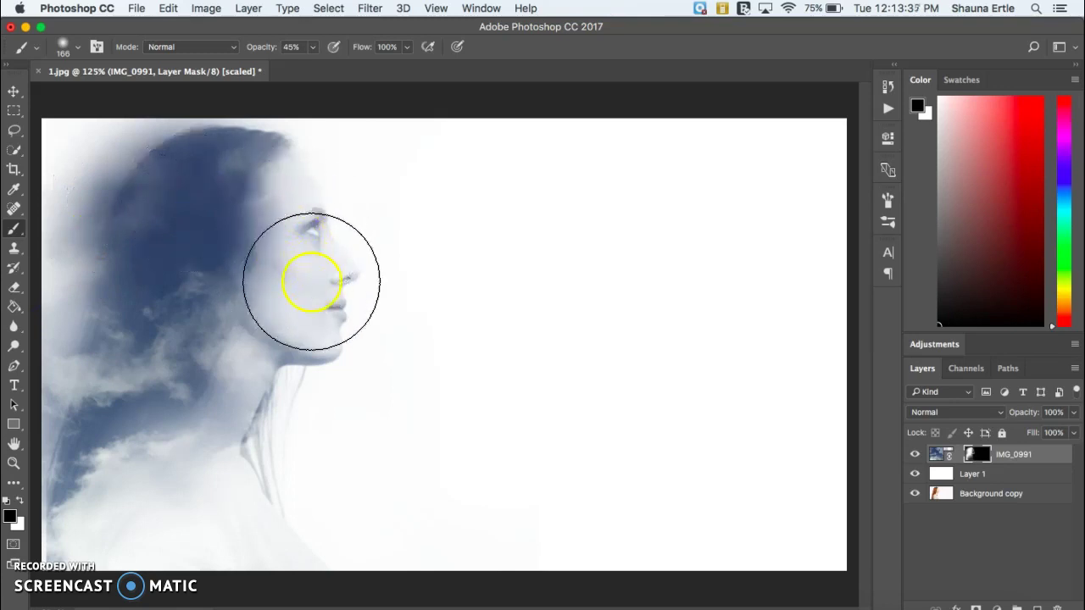
pyautogui.press('super+z')
pyautogui.moveTo(222, 506)
pyautogui.mouseDown()
pyautogui.moveTo(220, 479)
pyautogui.moveTo(251, 520)
pyautogui.moveTo(322, 545)
pyautogui.moveTo(272, 529)
pyautogui.moveTo(335, 582)
pyautogui.moveTo(273, 525)
pyautogui.mouseUp()
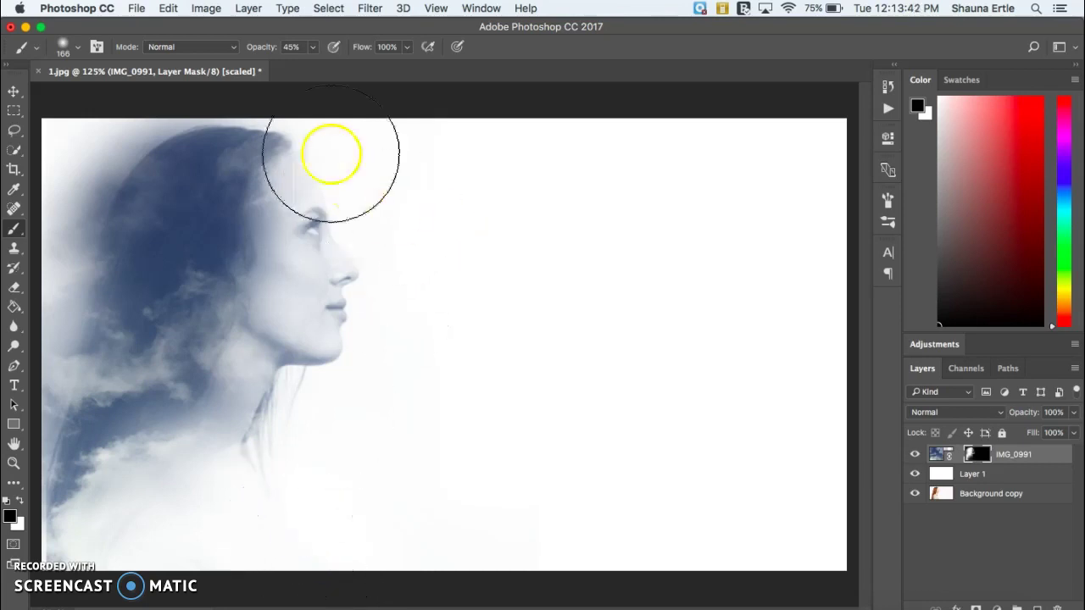
pyautogui.moveTo(262, 94)
pyautogui.mouseDown()
pyautogui.moveTo(298, 107)
pyautogui.moveTo(245, 84)
pyautogui.moveTo(271, 92)
pyautogui.moveTo(238, 93)
pyautogui.moveTo(269, 86)
pyautogui.mouseUp()
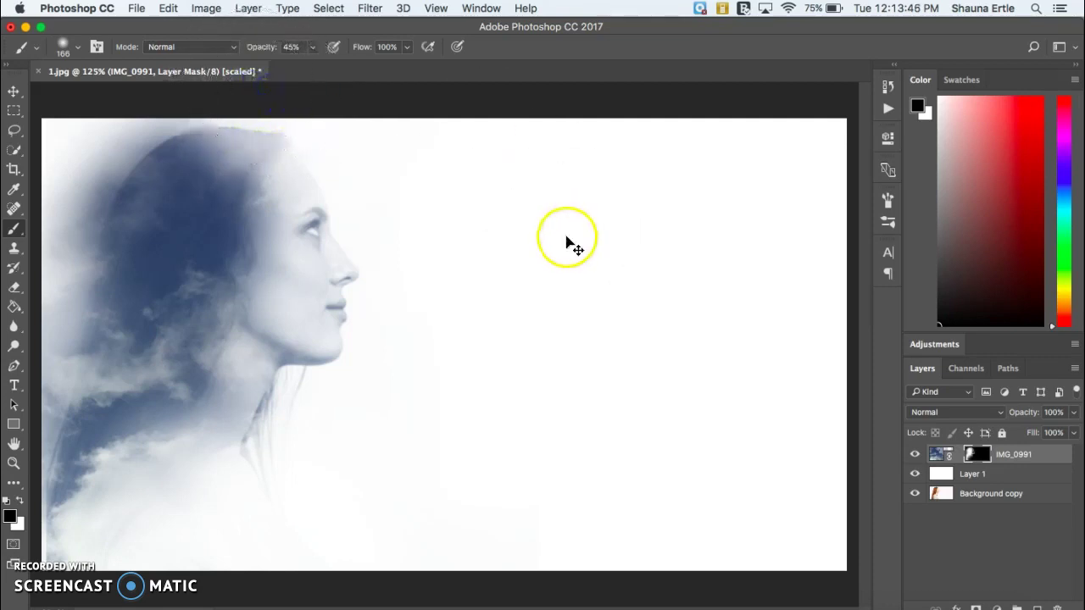
pyautogui.press('super+z')
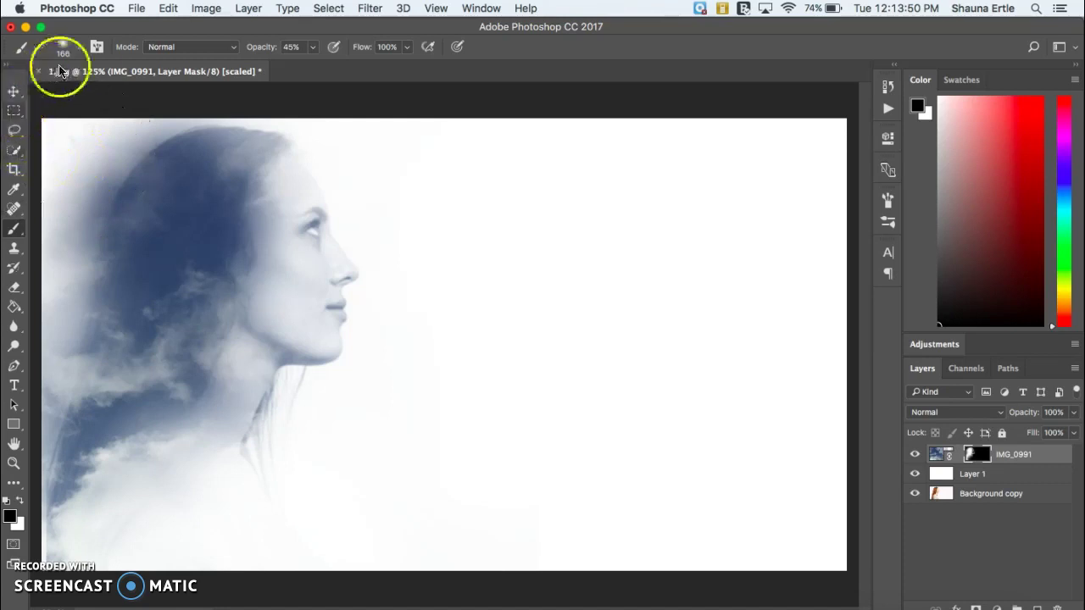
# - Set the brush to 49 px with white as the foreground color, and try revealing sky over the face, undoing the last stroke
pyautogui.click(79, 48)
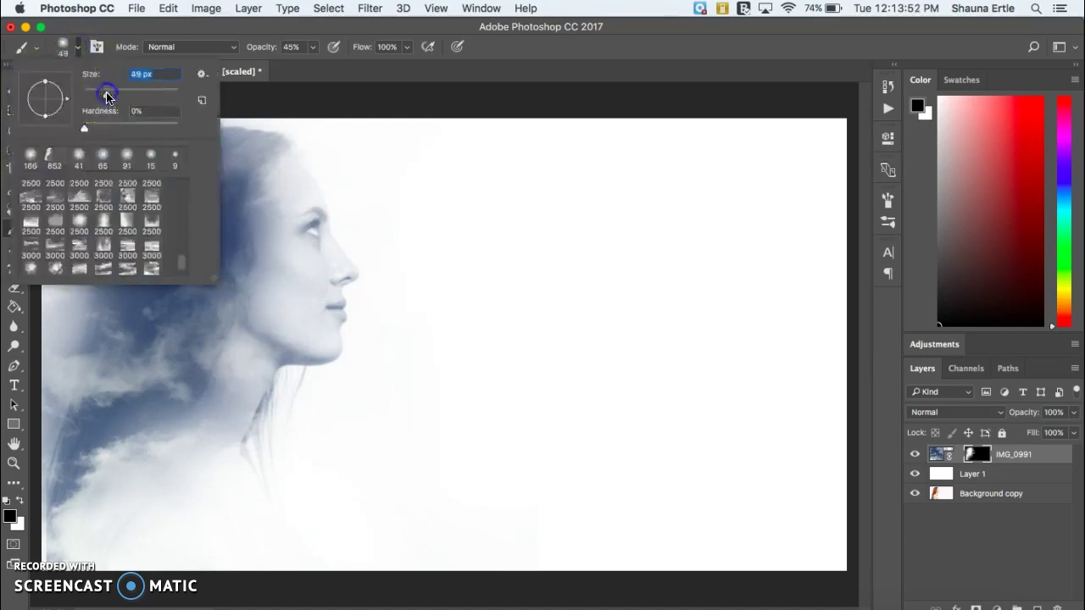
pyautogui.click(18, 504)
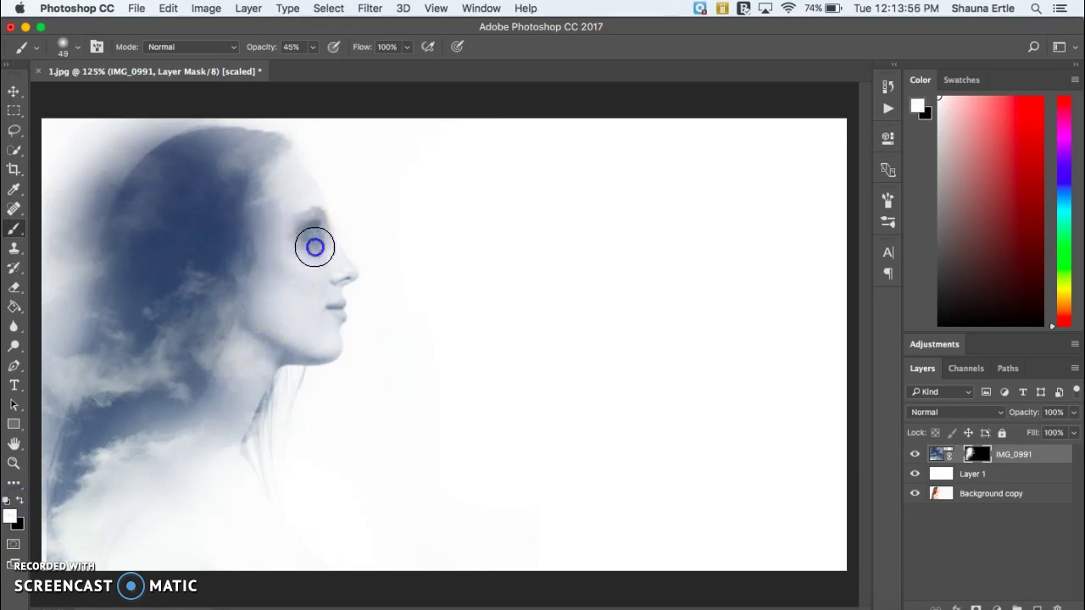
pyautogui.moveTo(295, 200)
pyautogui.mouseDown()
pyautogui.moveTo(300, 279)
pyautogui.moveTo(286, 238)
pyautogui.moveTo(271, 316)
pyautogui.moveTo(290, 335)
pyautogui.moveTo(255, 249)
pyautogui.moveTo(235, 290)
pyautogui.mouseUp()
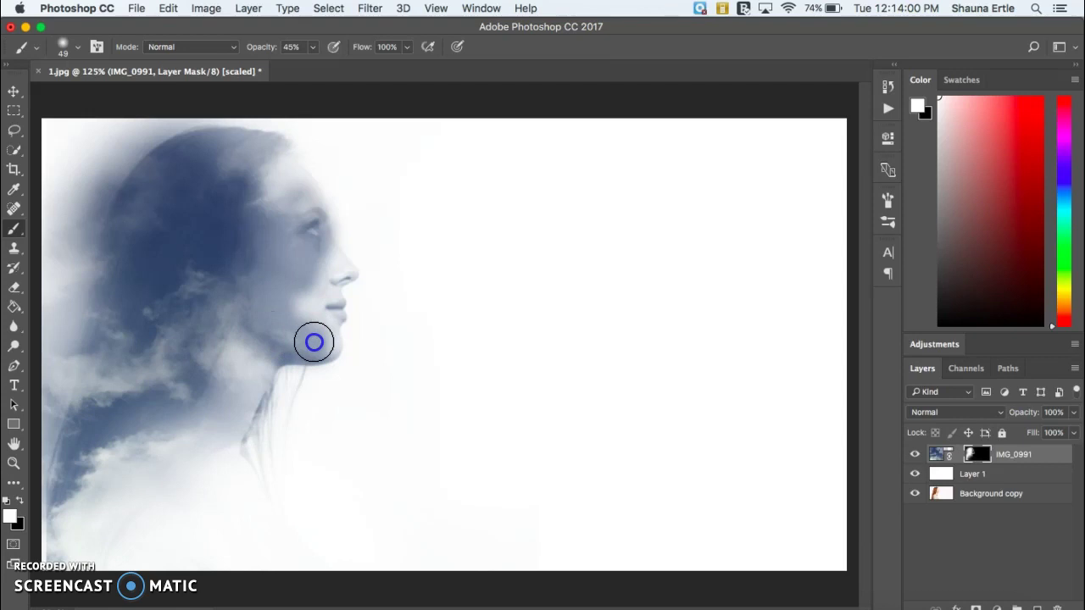
pyautogui.press('super+z')
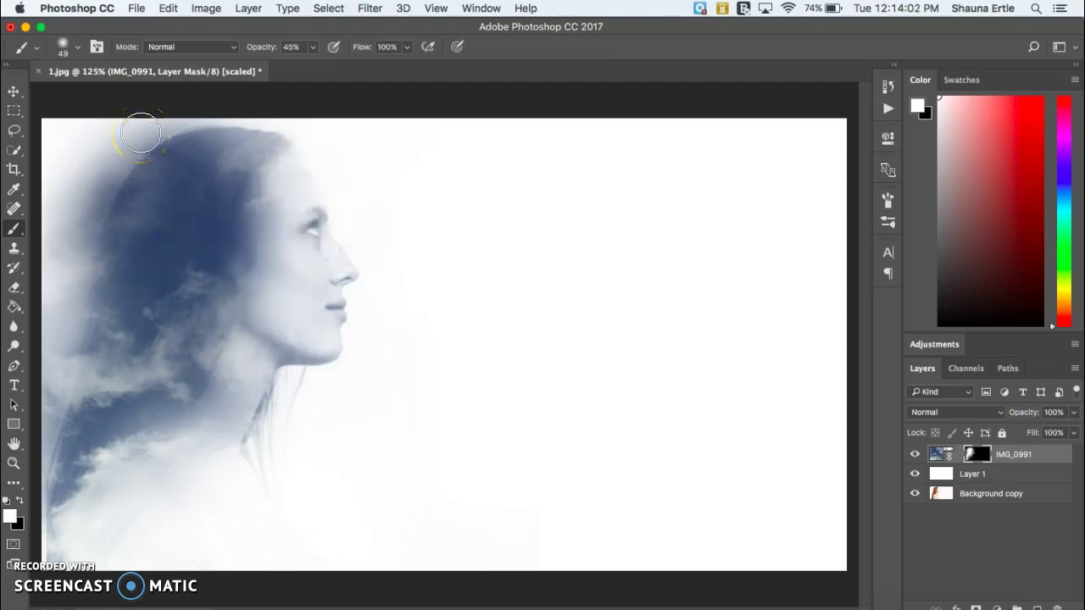